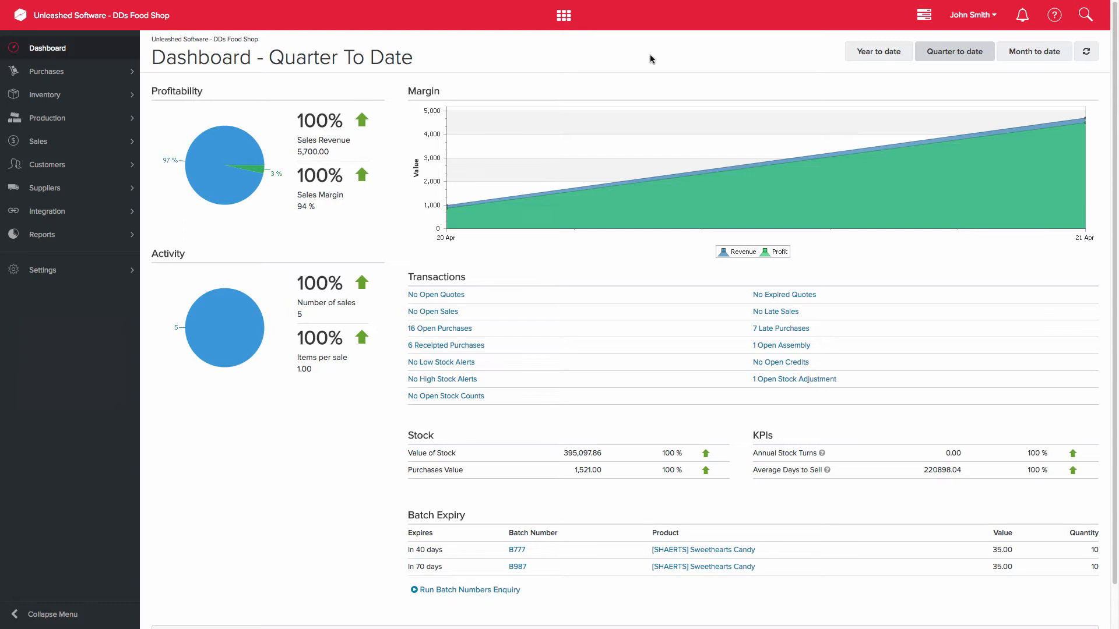
{"action": "left_click", "coordinate": [563, 17]}
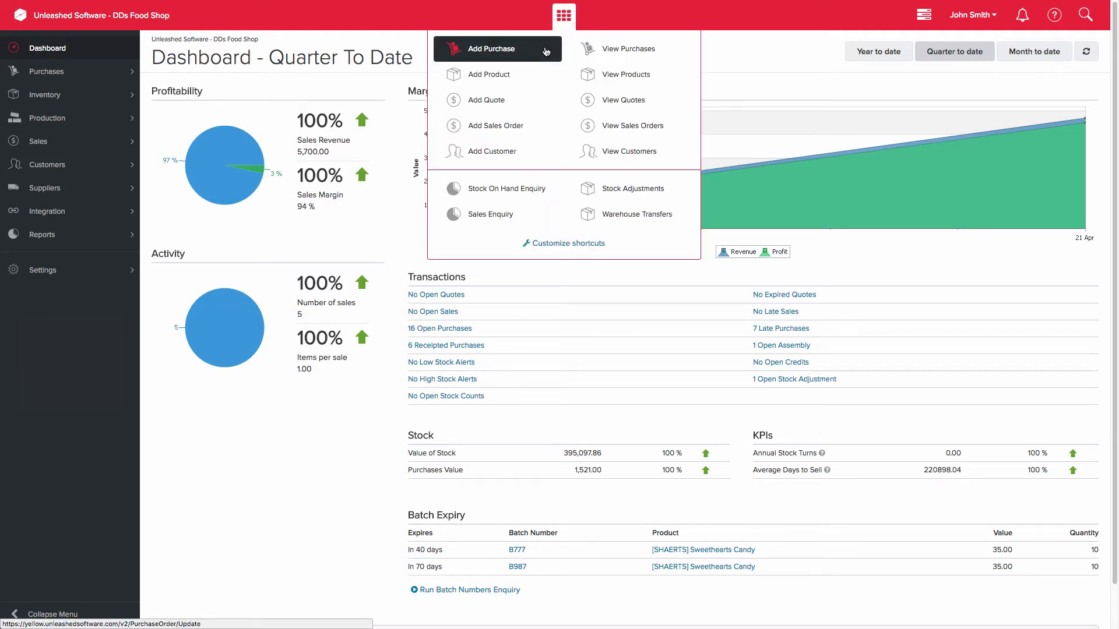
{"action": "left_click", "coordinate": [571, 17]}
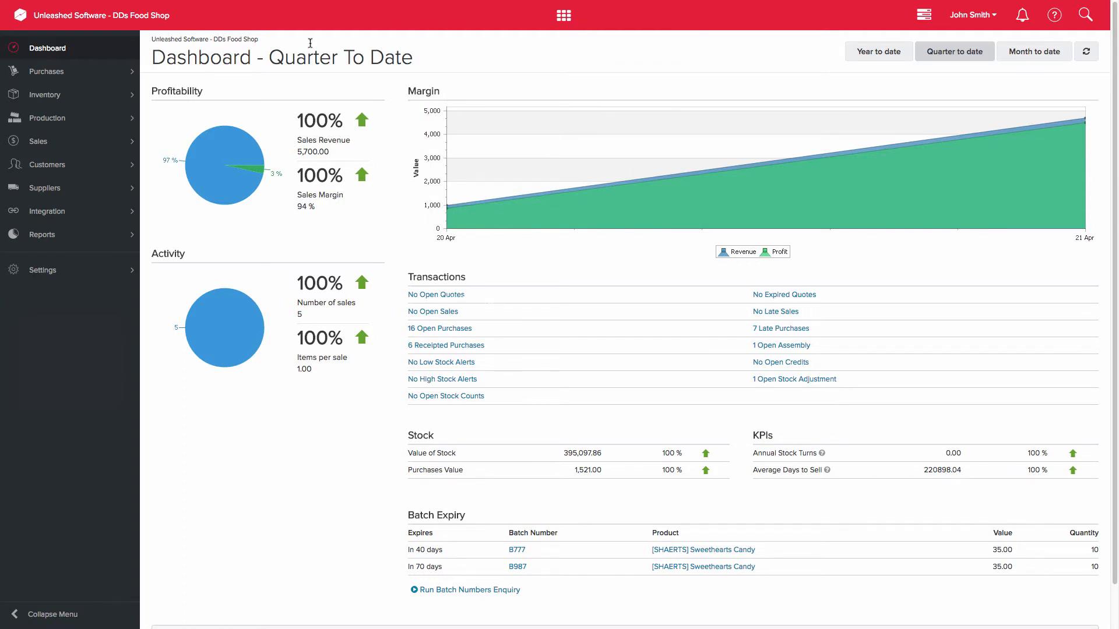
- Create a new purchase order for the supplier Chocolates in Auckland
{"action": "left_click", "coordinate": [112, 74]}
{"action": "left_click", "coordinate": [102, 95]}
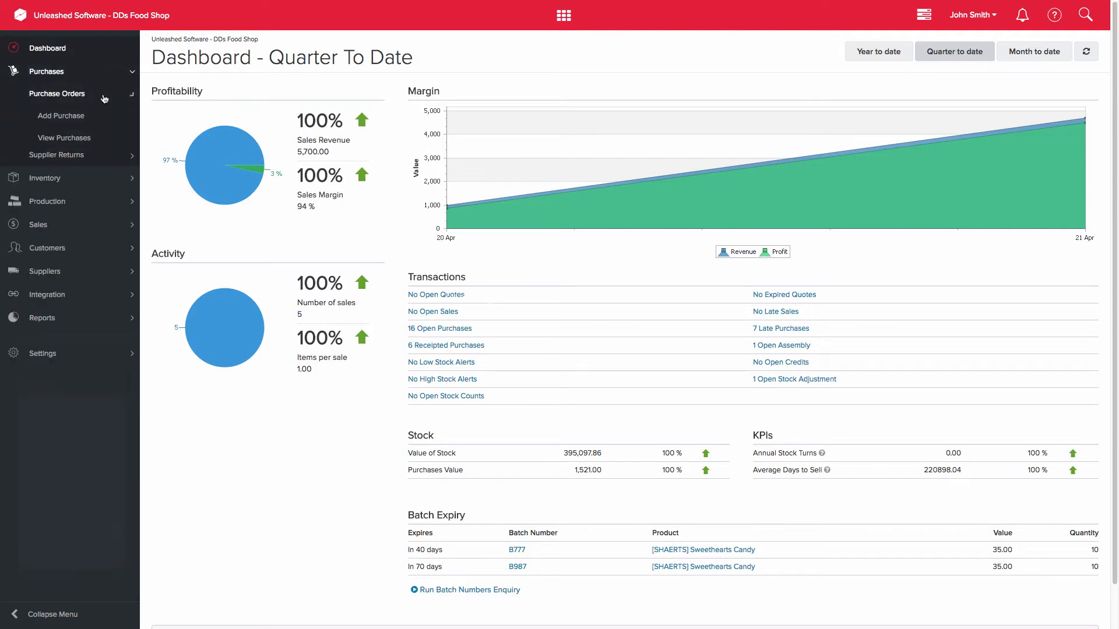
{"action": "left_click", "coordinate": [99, 117]}
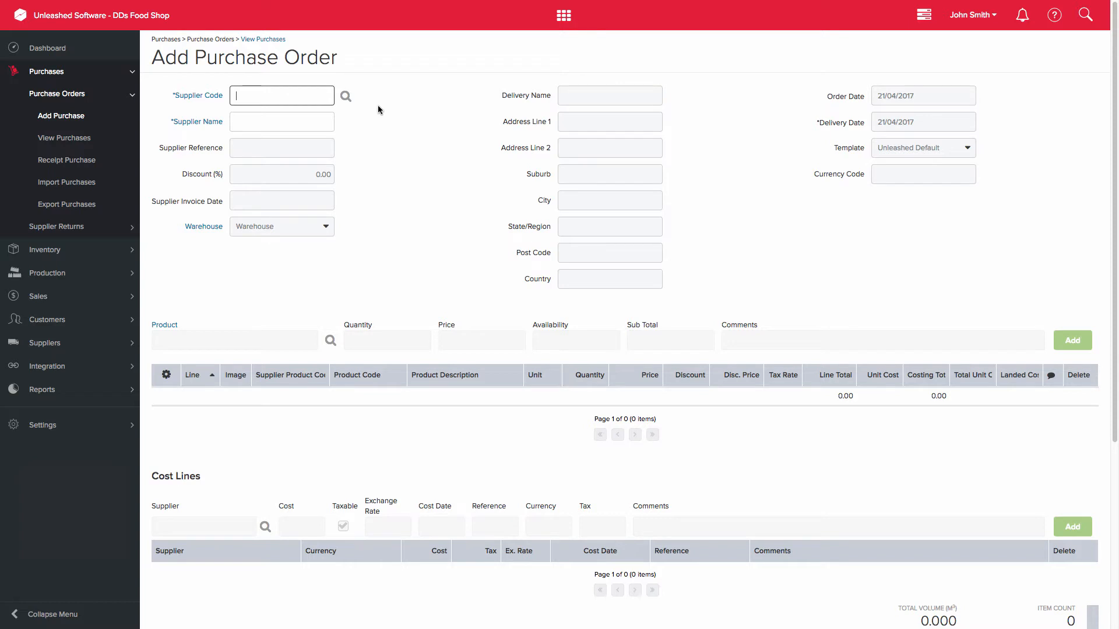
{"action": "type", "text": "choc"}
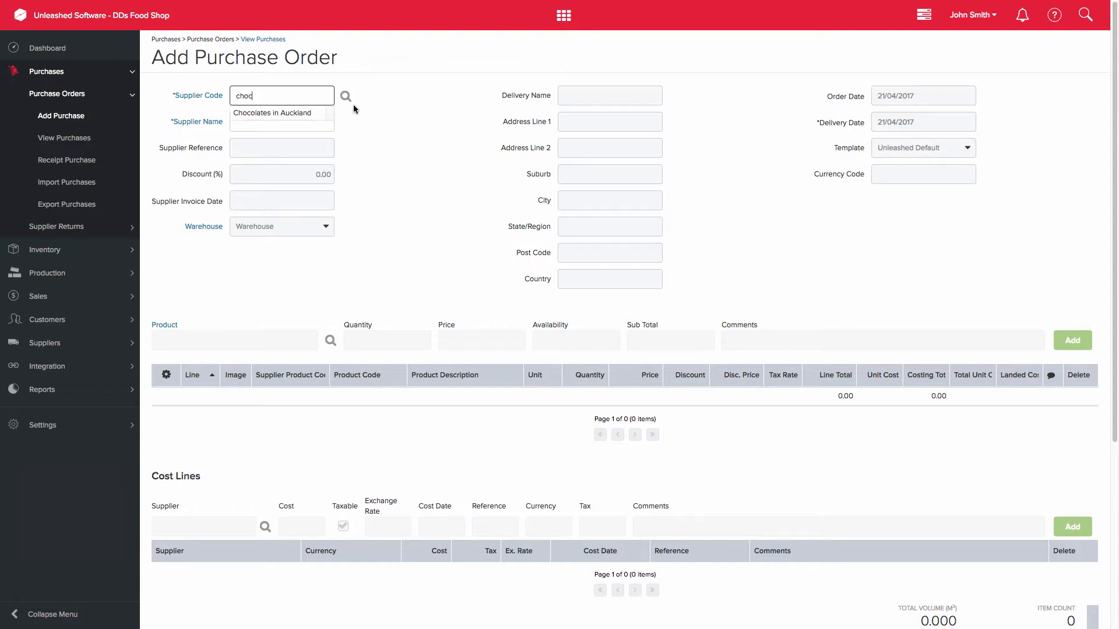
{"action": "left_click", "coordinate": [313, 114]}
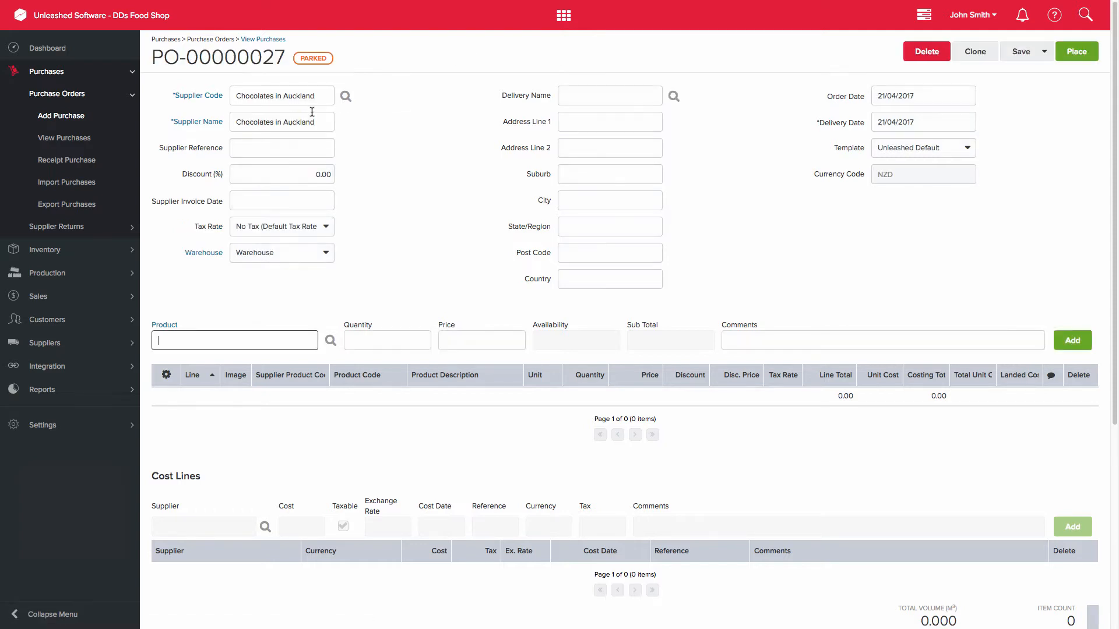
- Set the supplier invoice date of the purchase order to 21/04/2017
{"action": "left_click", "coordinate": [322, 147]}
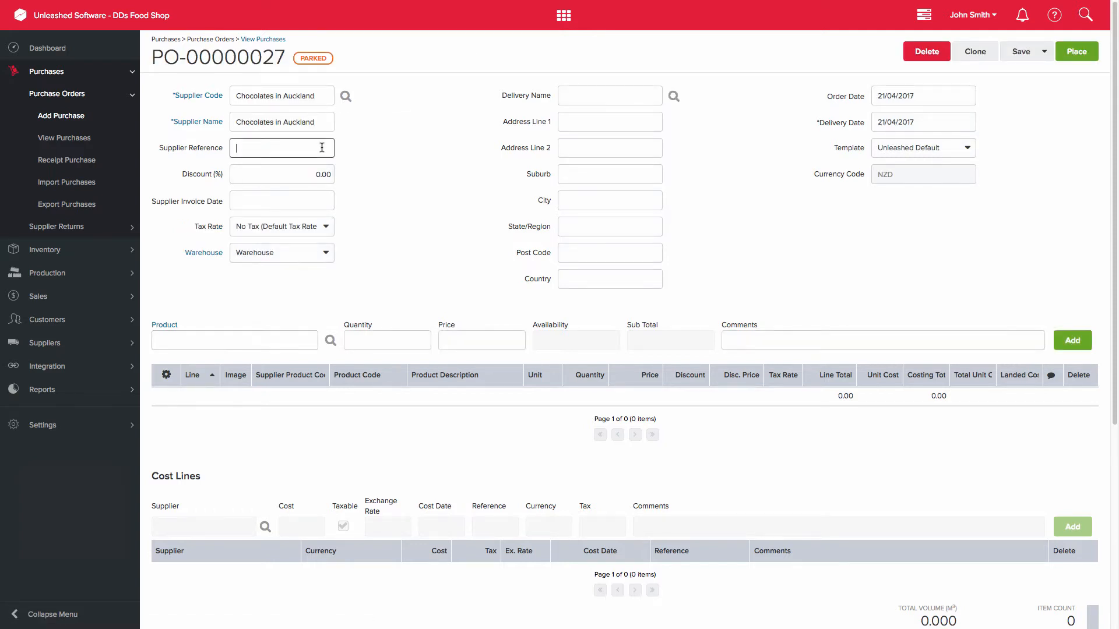
{"action": "left_click", "coordinate": [309, 174]}
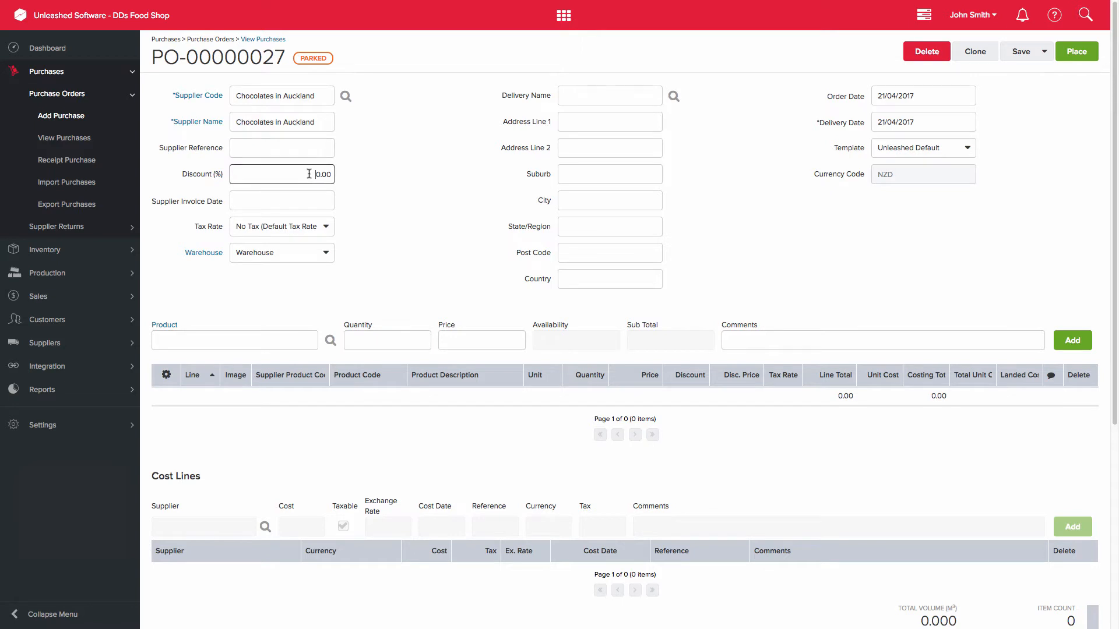
{"action": "left_click", "coordinate": [322, 201]}
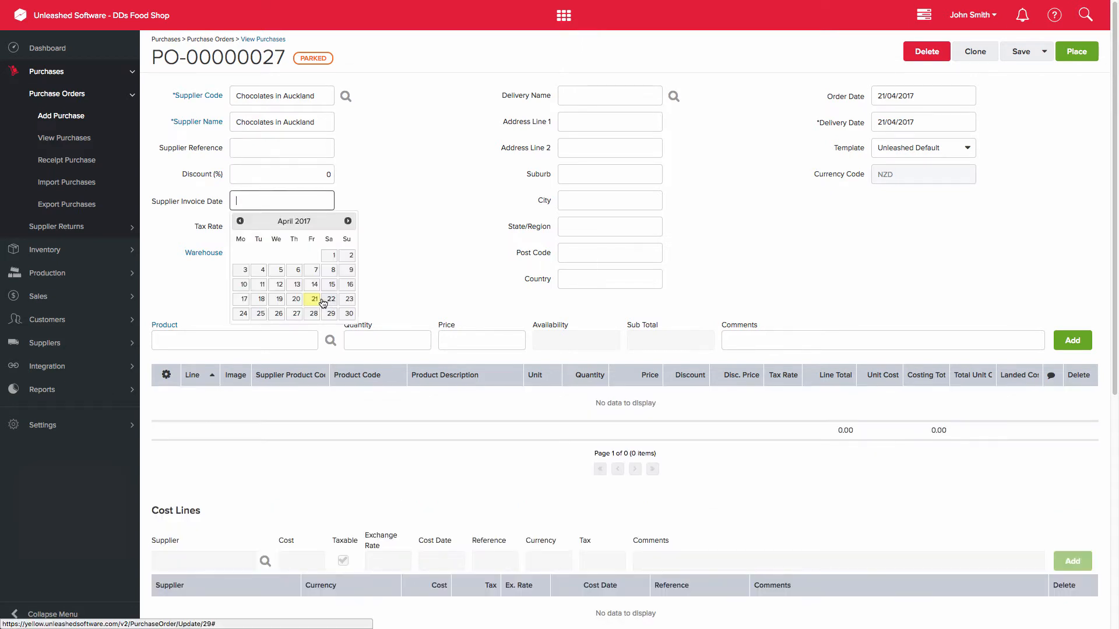
{"action": "left_click", "coordinate": [315, 300]}
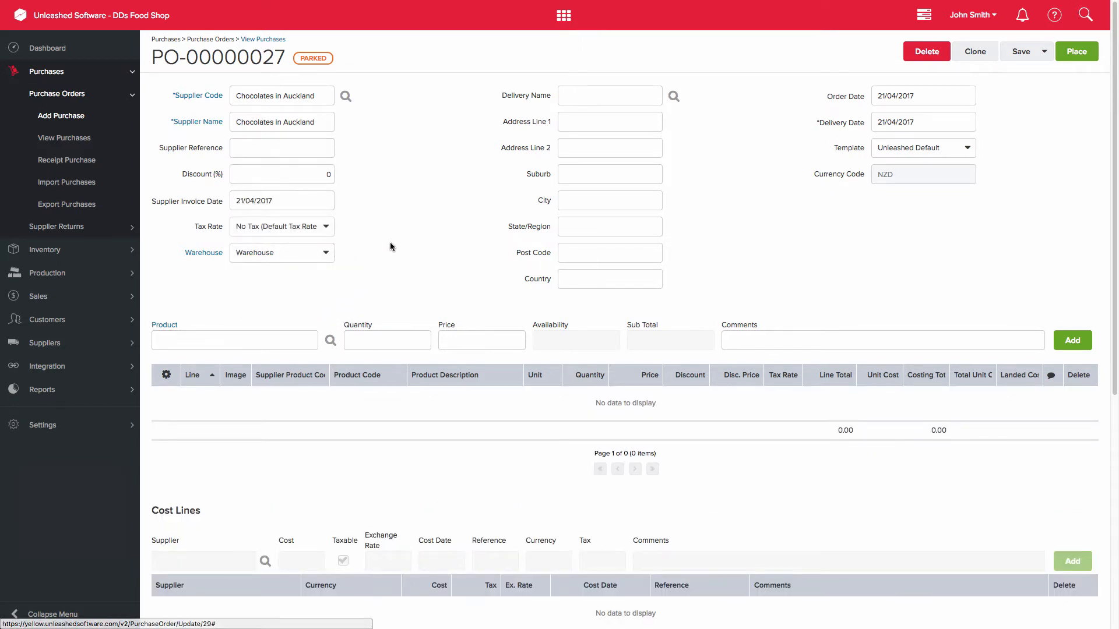
- Review the tax rate options and set the purchase order's warehouse to Melbourne Warehouse
{"action": "left_click", "coordinate": [329, 228]}
{"action": "left_click", "coordinate": [331, 227]}
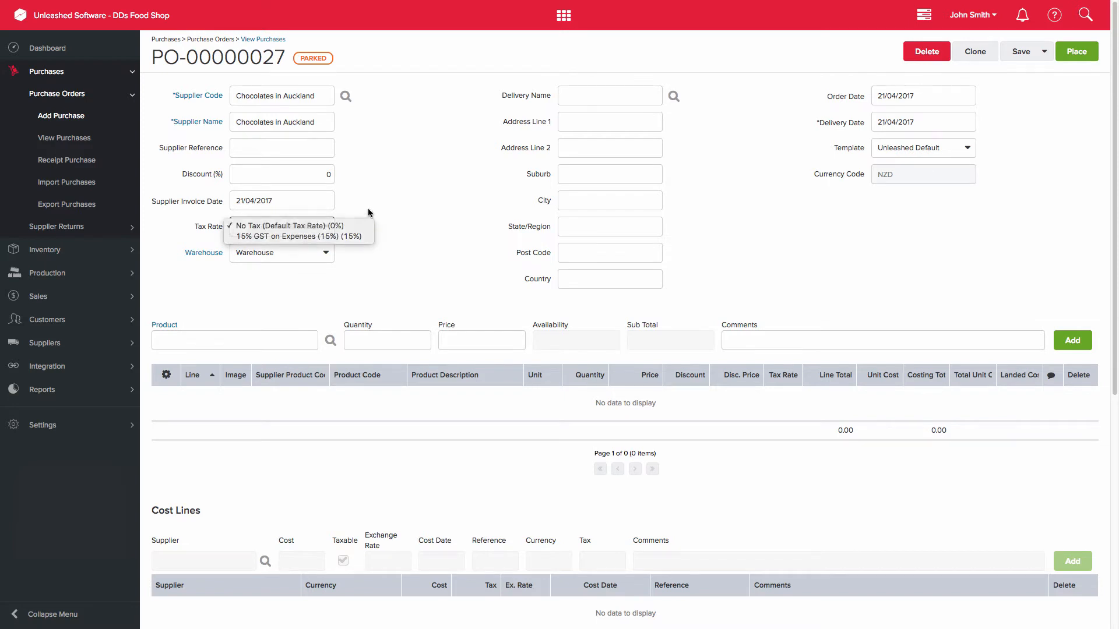
{"action": "left_click", "coordinate": [328, 253]}
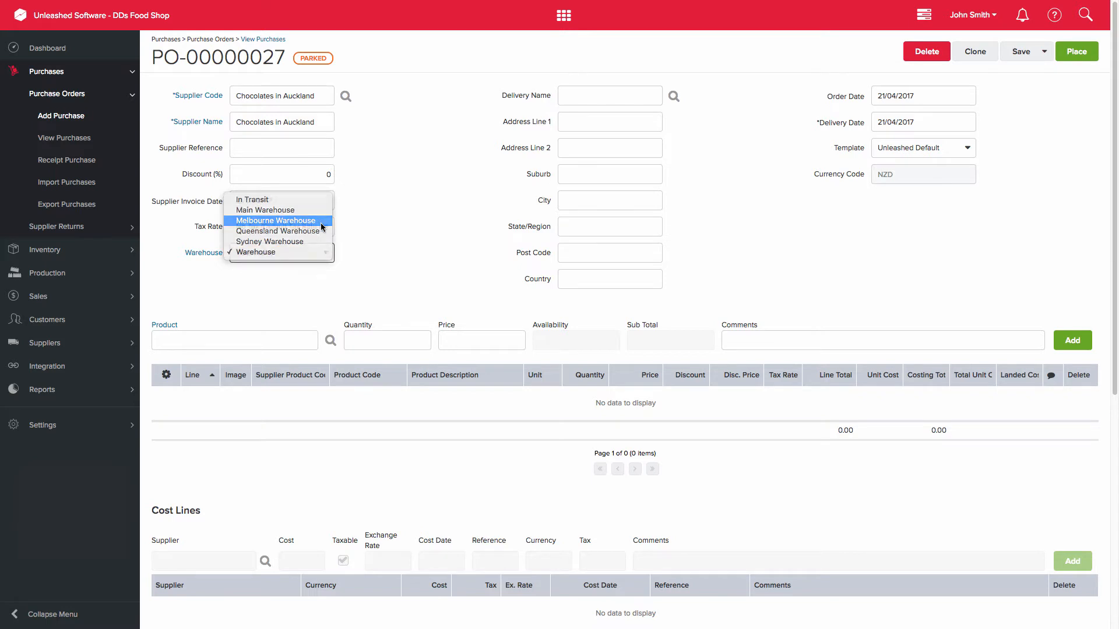
{"action": "left_click", "coordinate": [274, 220]}
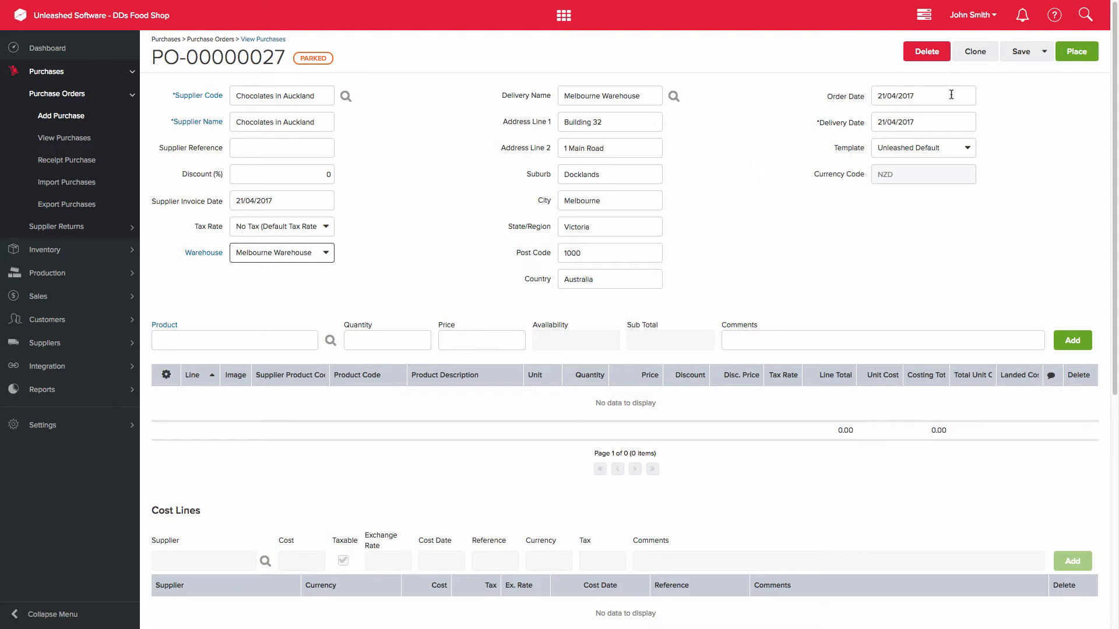
- Set the delivery date to 30/04/2017 and choose the Unleashed Default template
{"action": "left_click", "coordinate": [962, 122]}
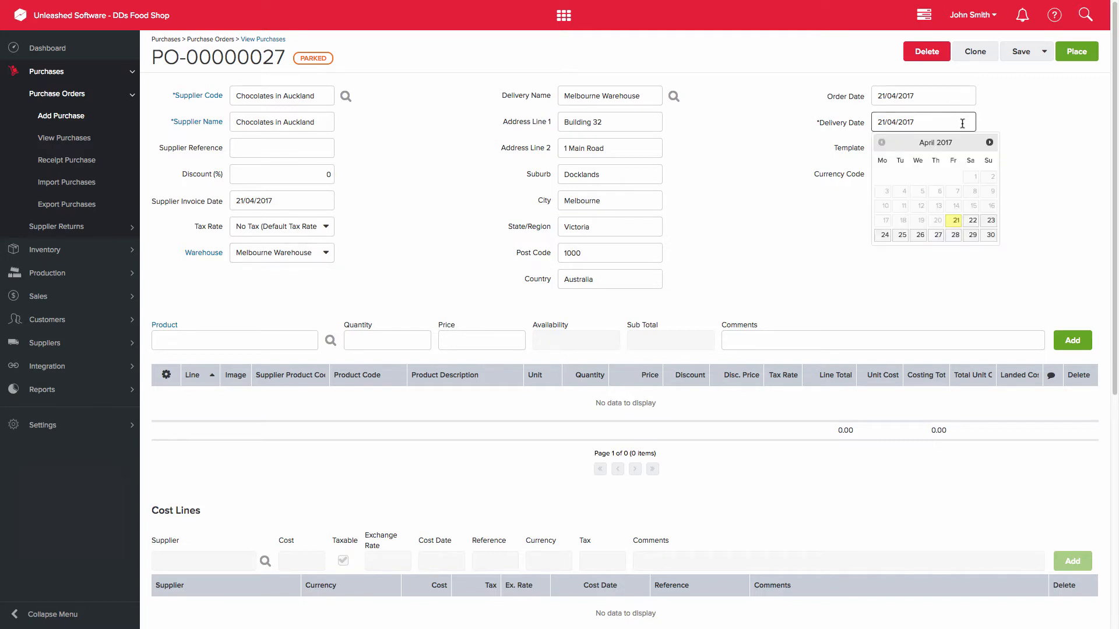
{"action": "left_click", "coordinate": [991, 236]}
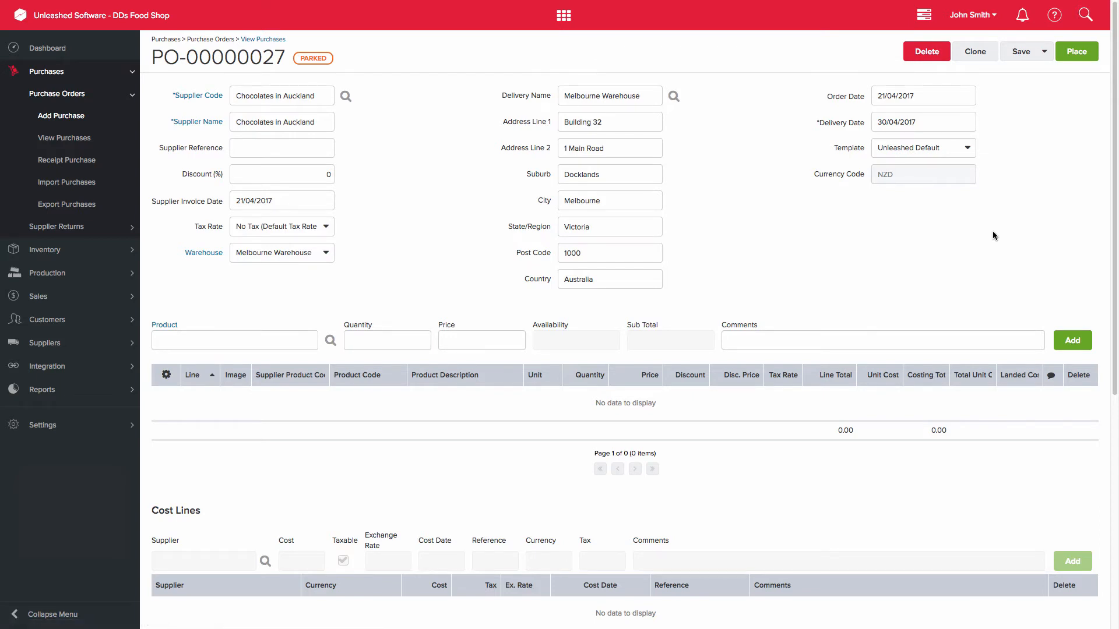
{"action": "left_click", "coordinate": [970, 149]}
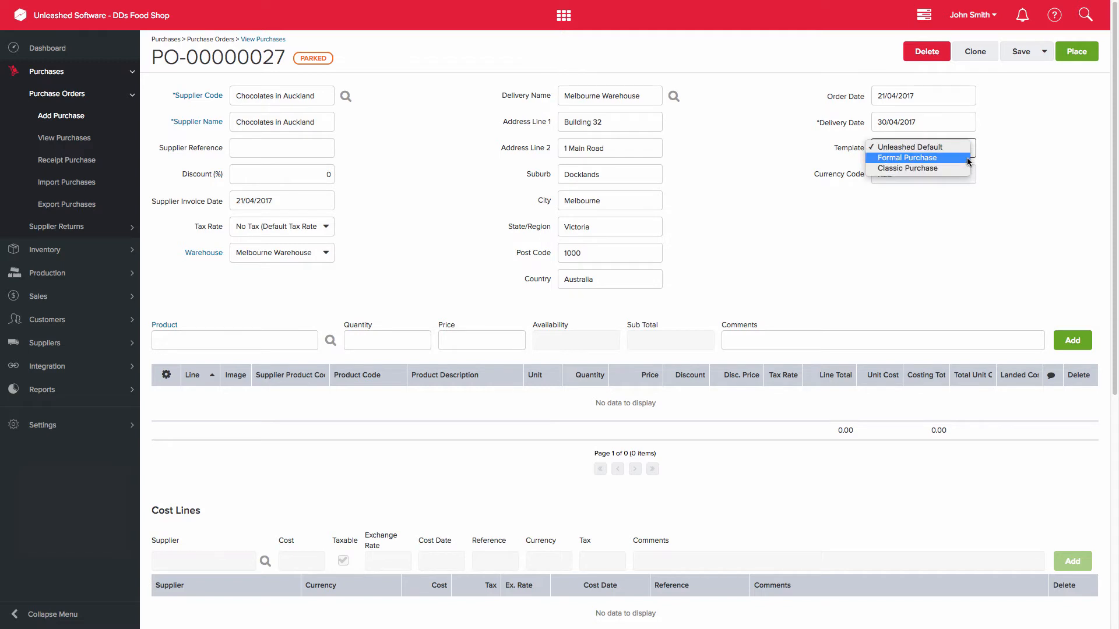
{"action": "left_click", "coordinate": [966, 149]}
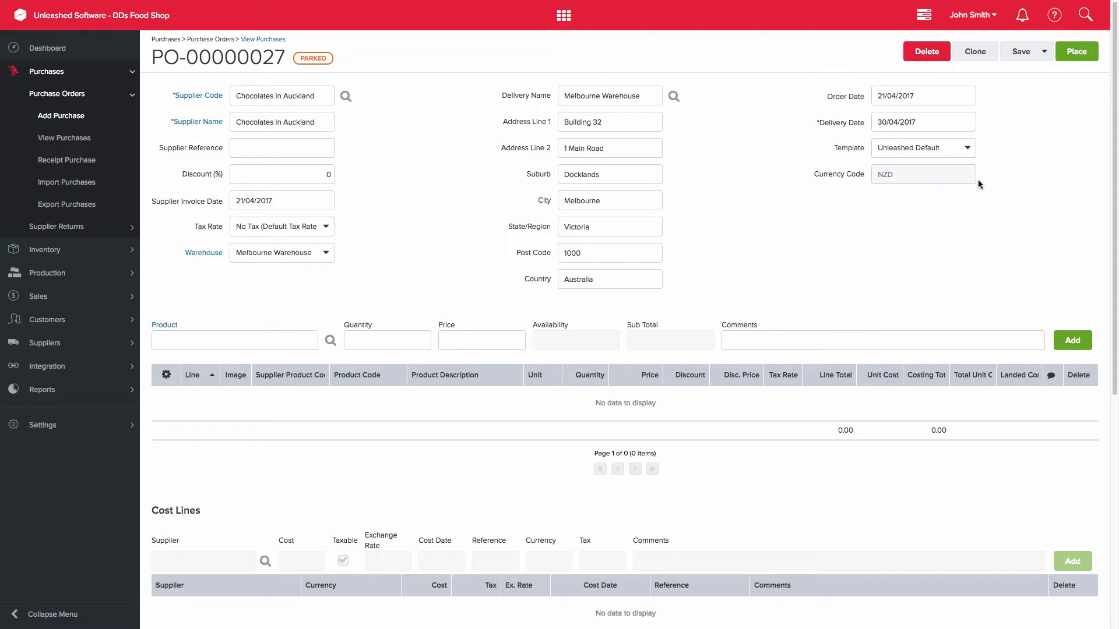
- Add an order line for Candy Apple Treats 300g with quantity 10 and the comment "limited edition packaging please"
{"action": "left_click", "coordinate": [249, 344]}
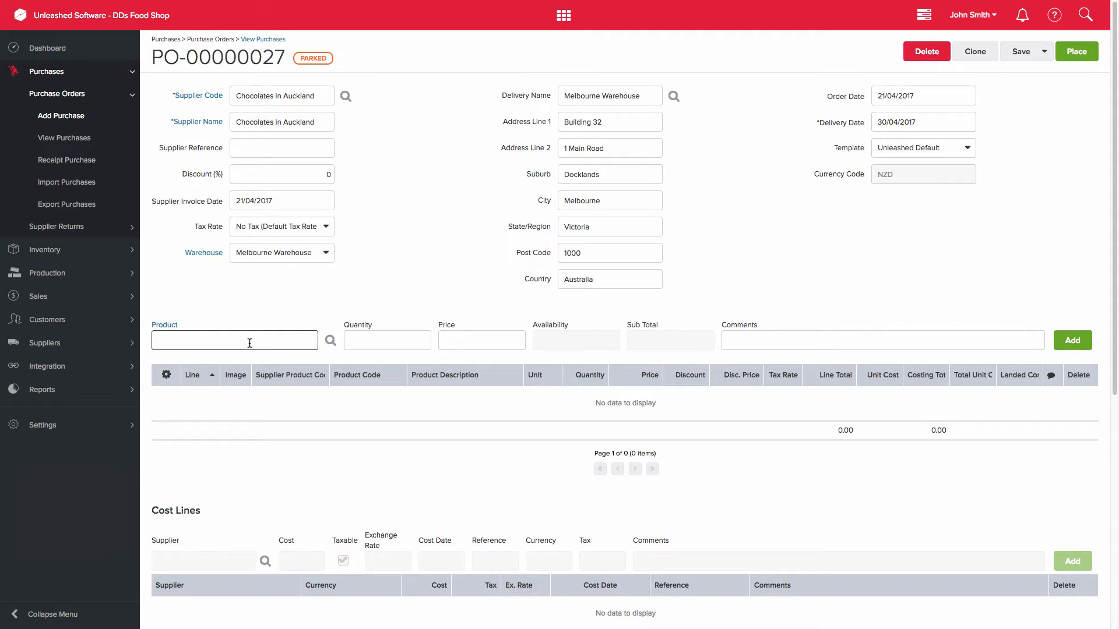
{"action": "type", "text": "candy"}
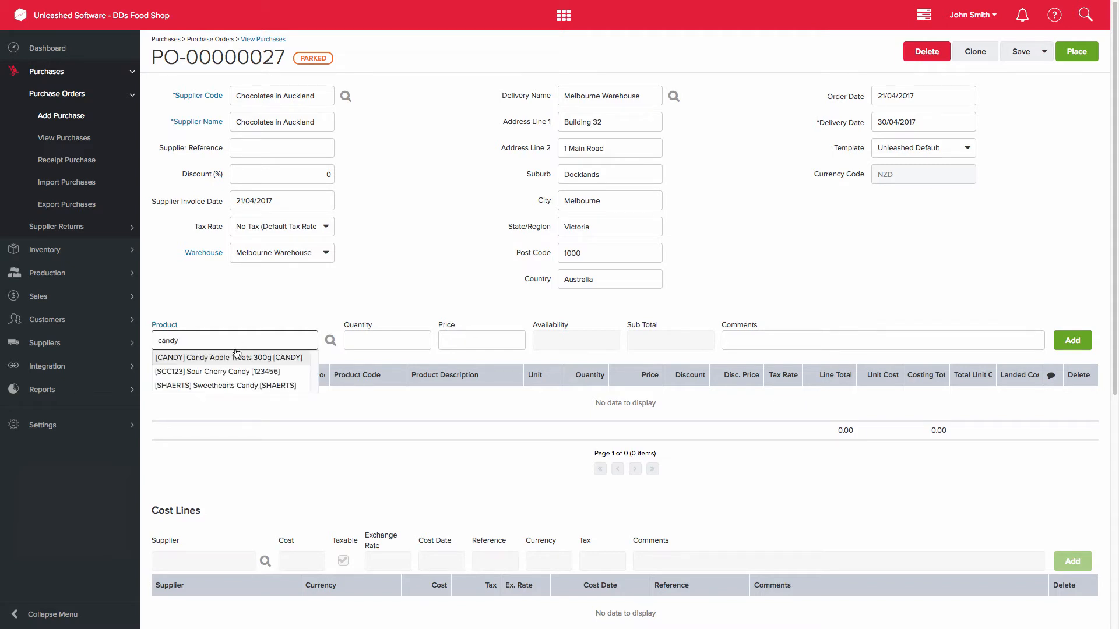
{"action": "left_click", "coordinate": [236, 358]}
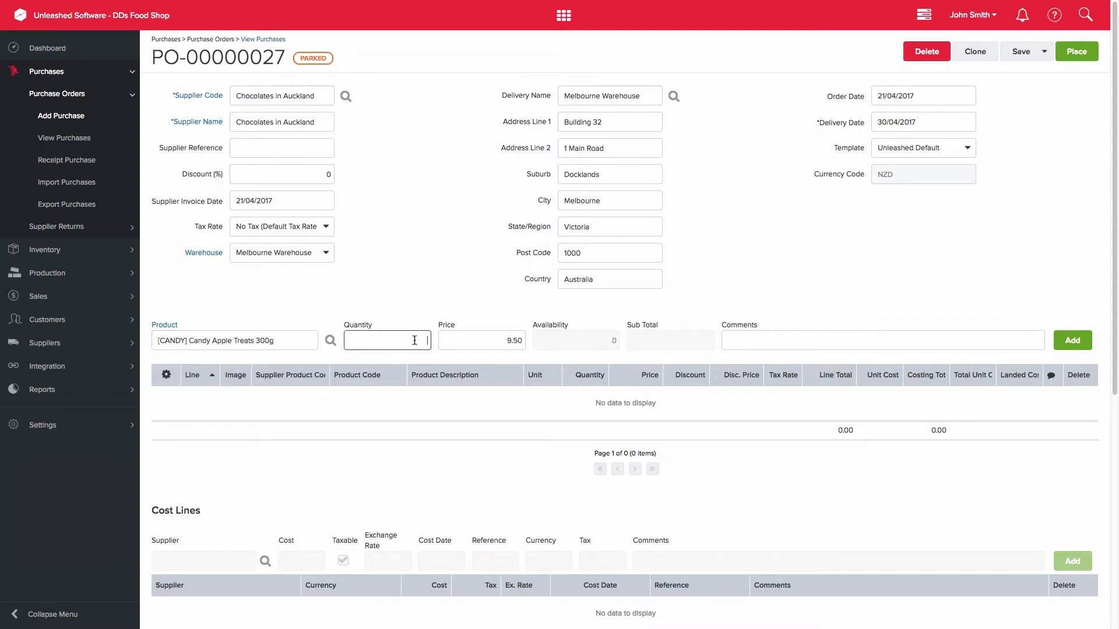
{"action": "type", "text": "10"}
{"action": "left_click", "coordinate": [499, 341]}
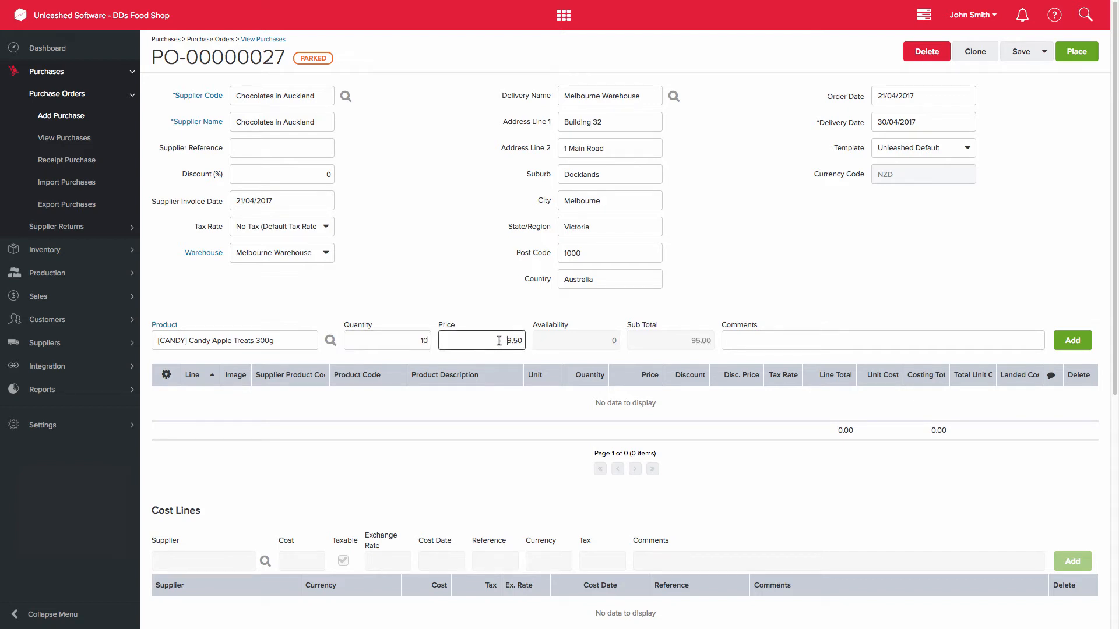
{"action": "left_click_drag", "start_coordinate": [499, 341], "coordinate": [535, 345]}
{"action": "left_click", "coordinate": [505, 344]}
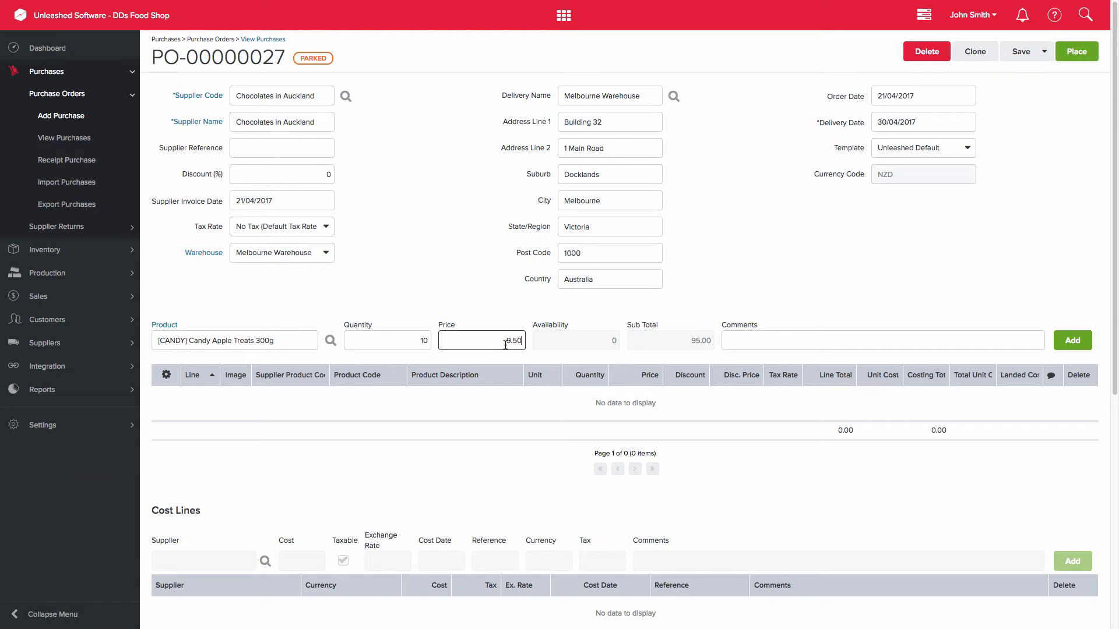
{"action": "left_click", "coordinate": [732, 342]}
{"action": "type", "text": "limited edition packaging please"}
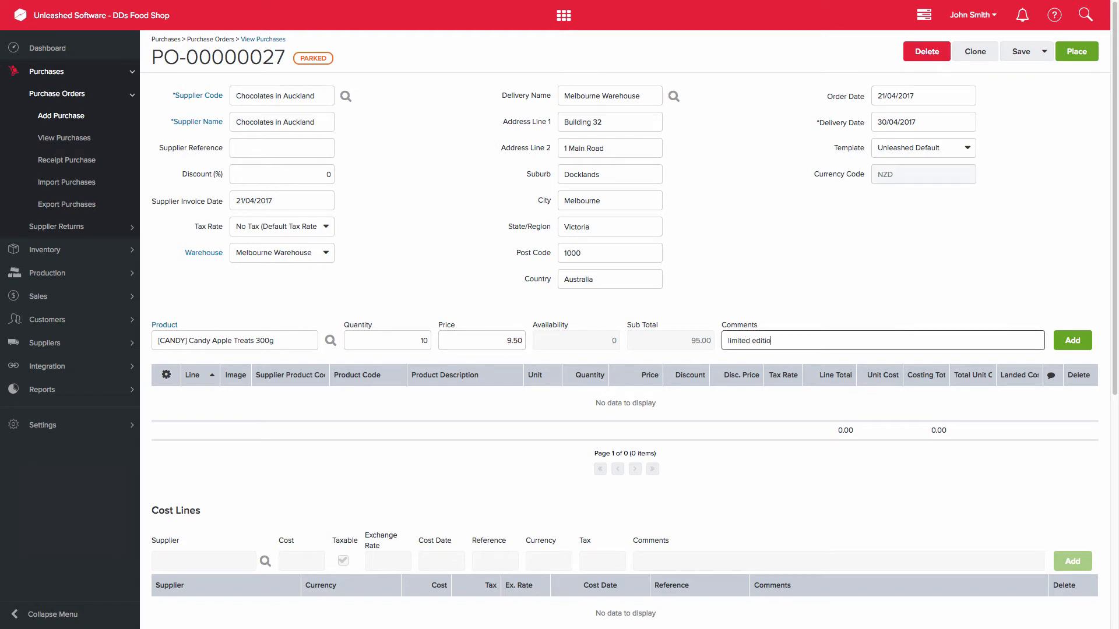
{"action": "left_click", "coordinate": [1078, 348]}
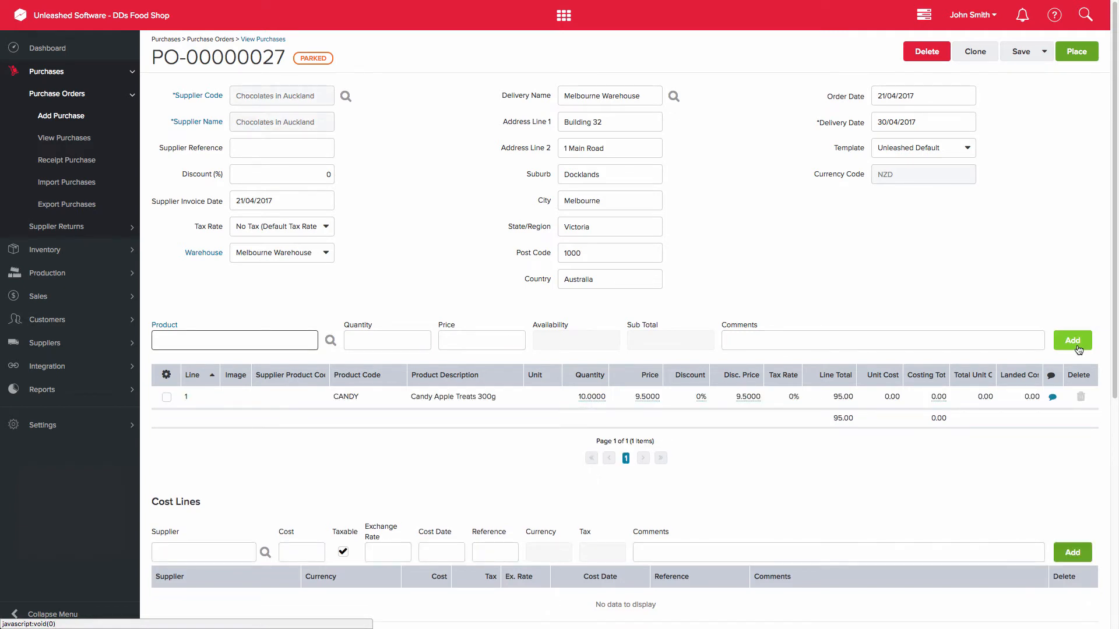
- Add an order line for Biscuit Tins with quantity 10
{"action": "type", "text": "biscuit"}
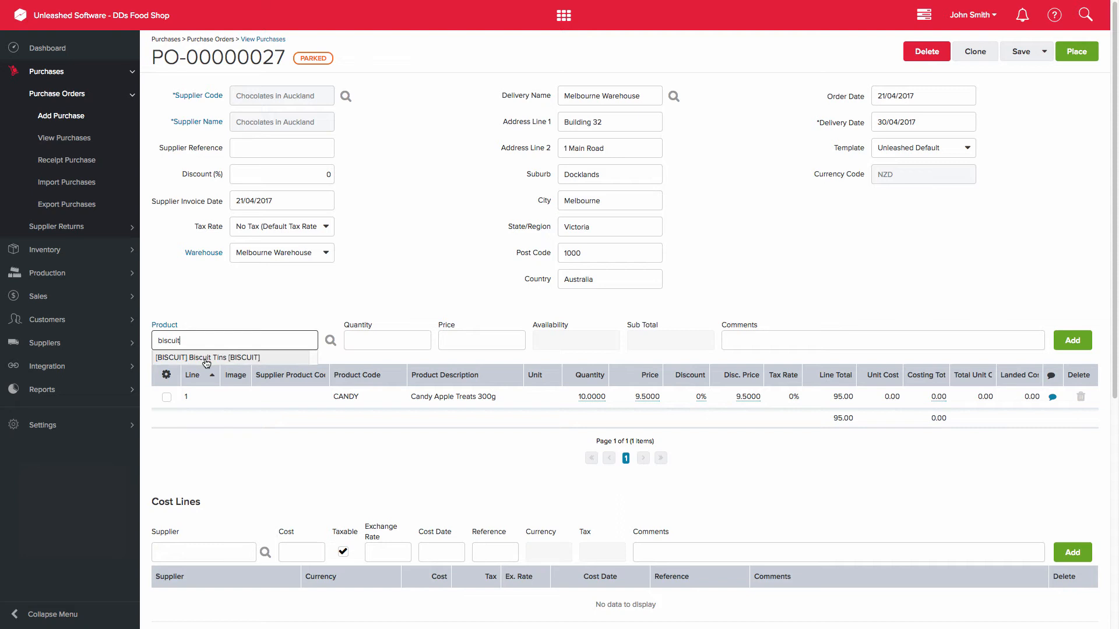
{"action": "left_click", "coordinate": [207, 363]}
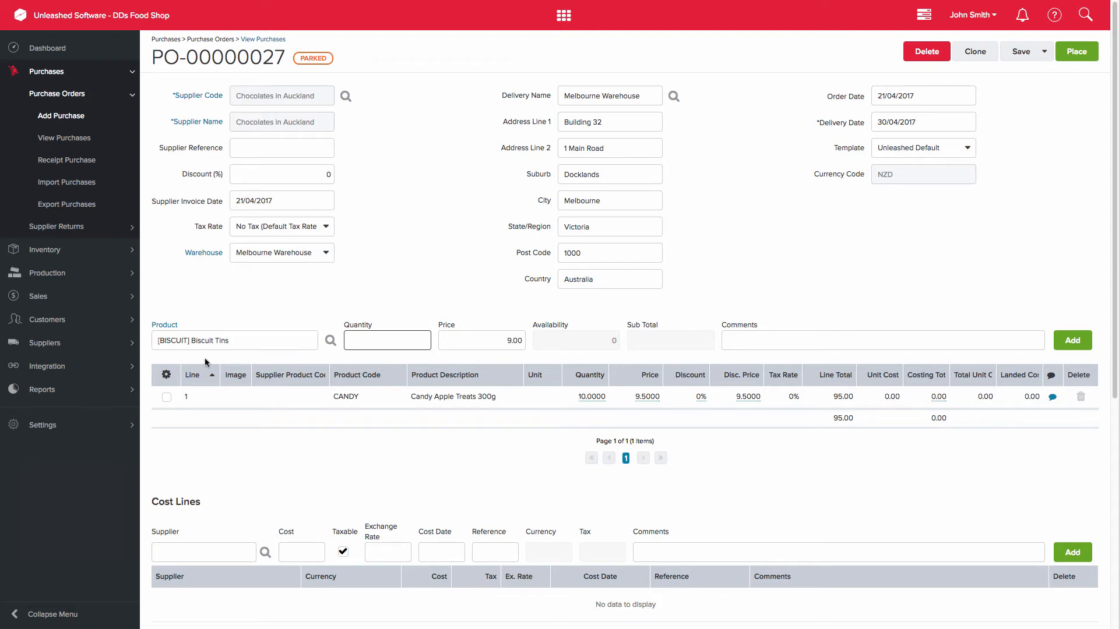
{"action": "type", "text": "10"}
{"action": "left_click", "coordinate": [1067, 341]}
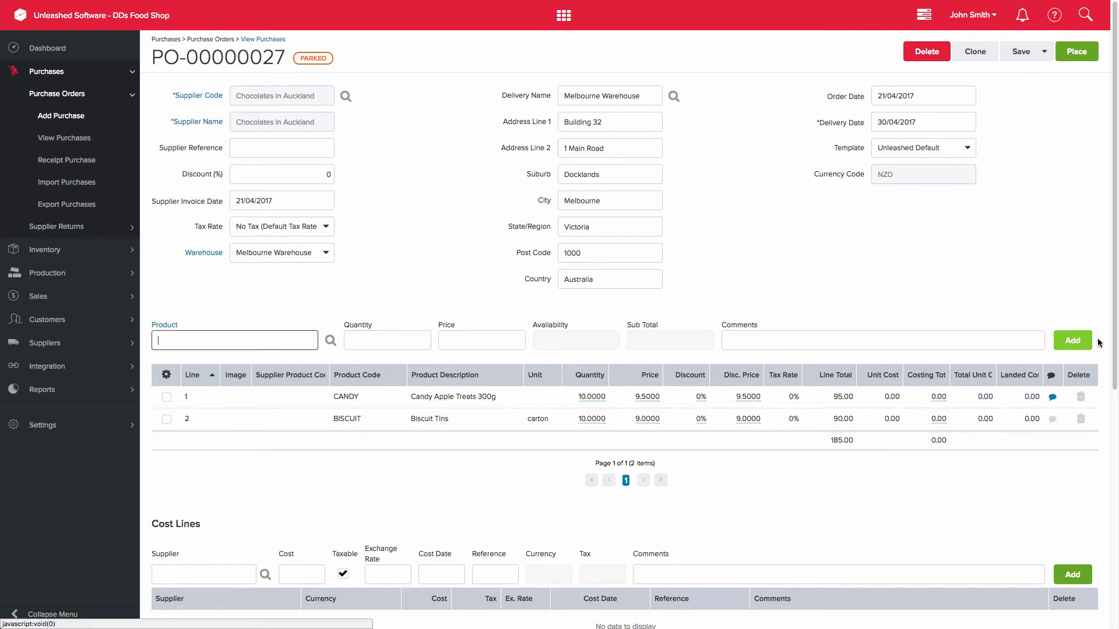
- Try to email the draft purchase order to the supplier and close the email form
{"action": "left_click_drag", "start_coordinate": [1115, 351], "coordinate": [1109, 542]}
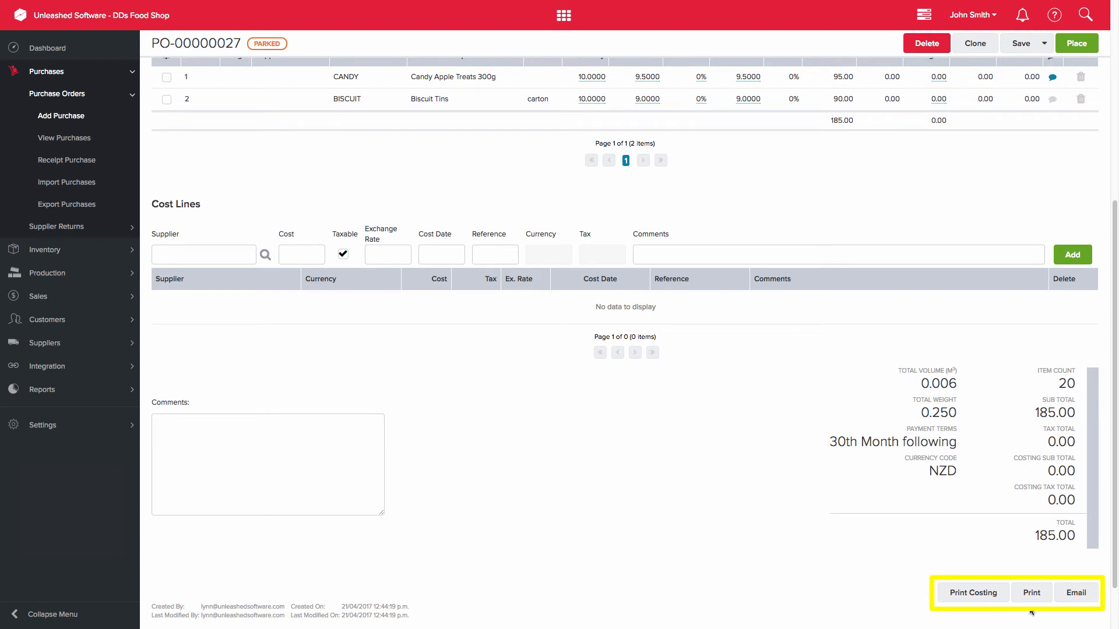
{"action": "left_click", "coordinate": [1085, 593]}
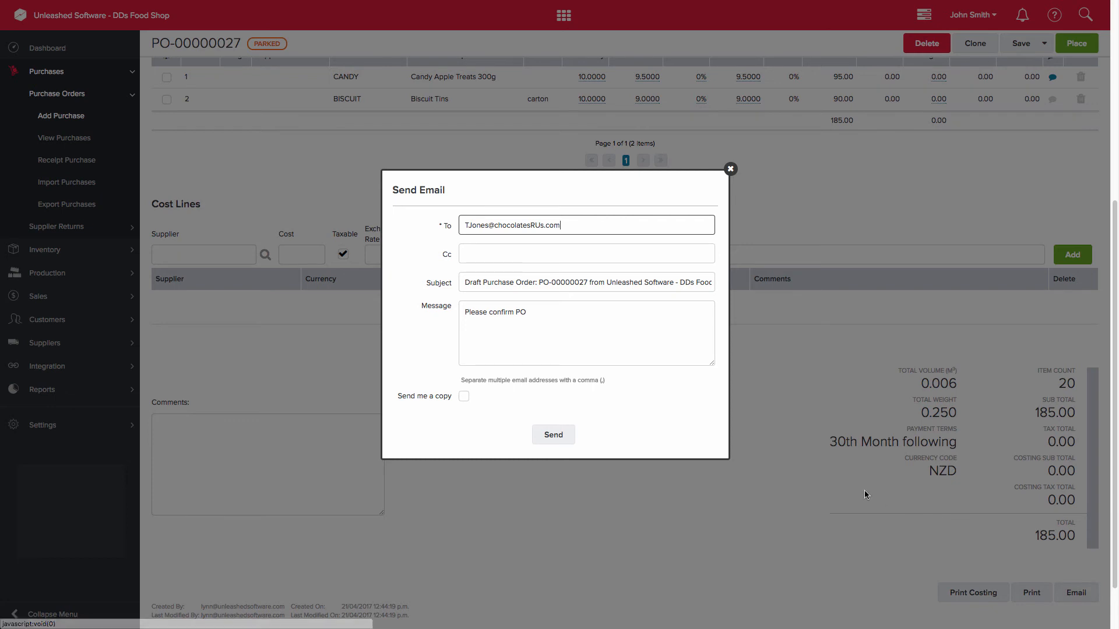
{"action": "left_click", "coordinate": [567, 435]}
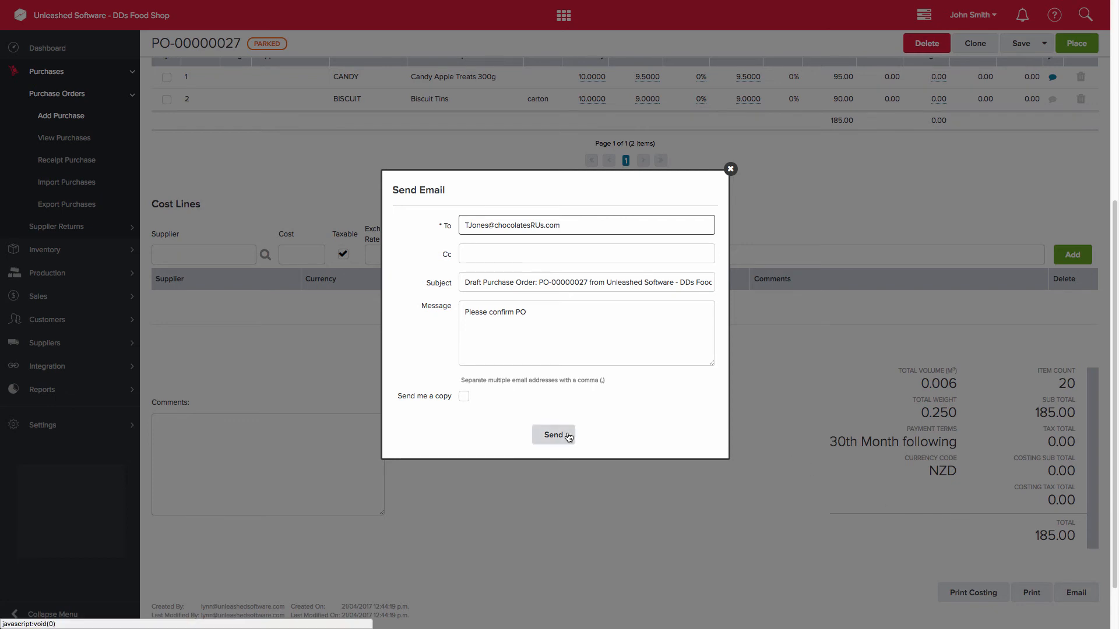
{"action": "left_click", "coordinate": [730, 170]}
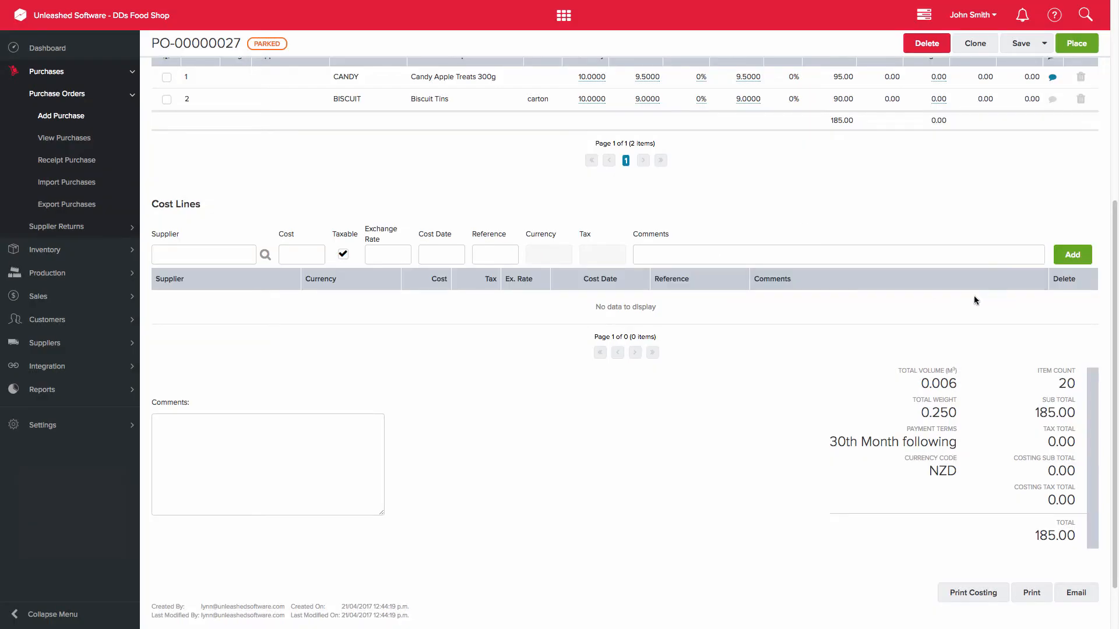
- Place the parked purchase order with the supplier
{"action": "left_click_drag", "start_coordinate": [1114, 300], "coordinate": [1116, 63]}
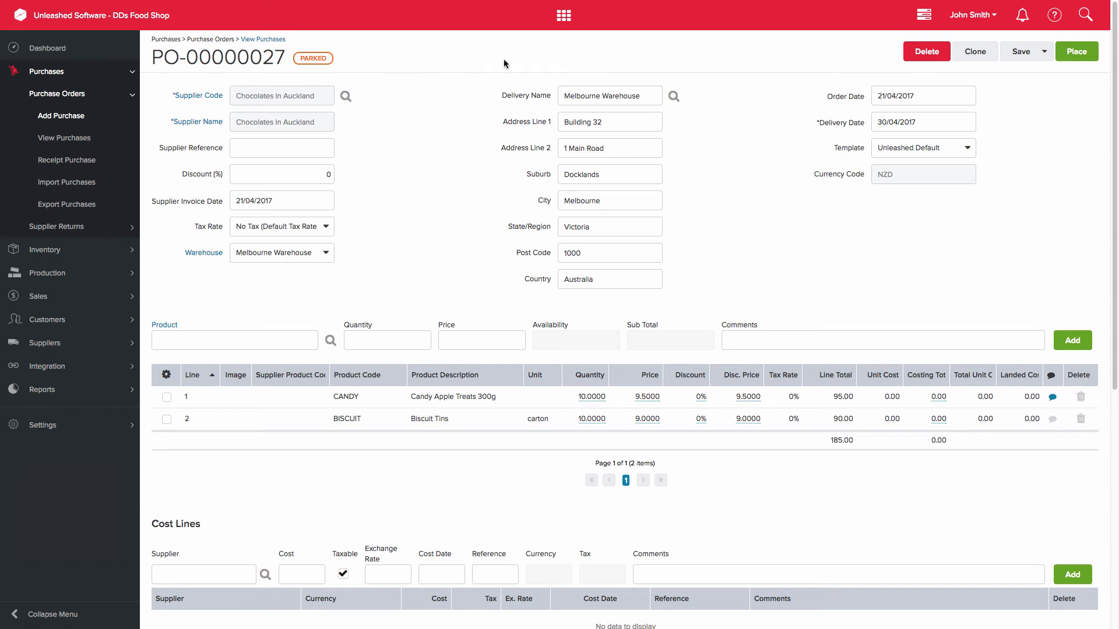
{"action": "left_click", "coordinate": [1080, 52]}
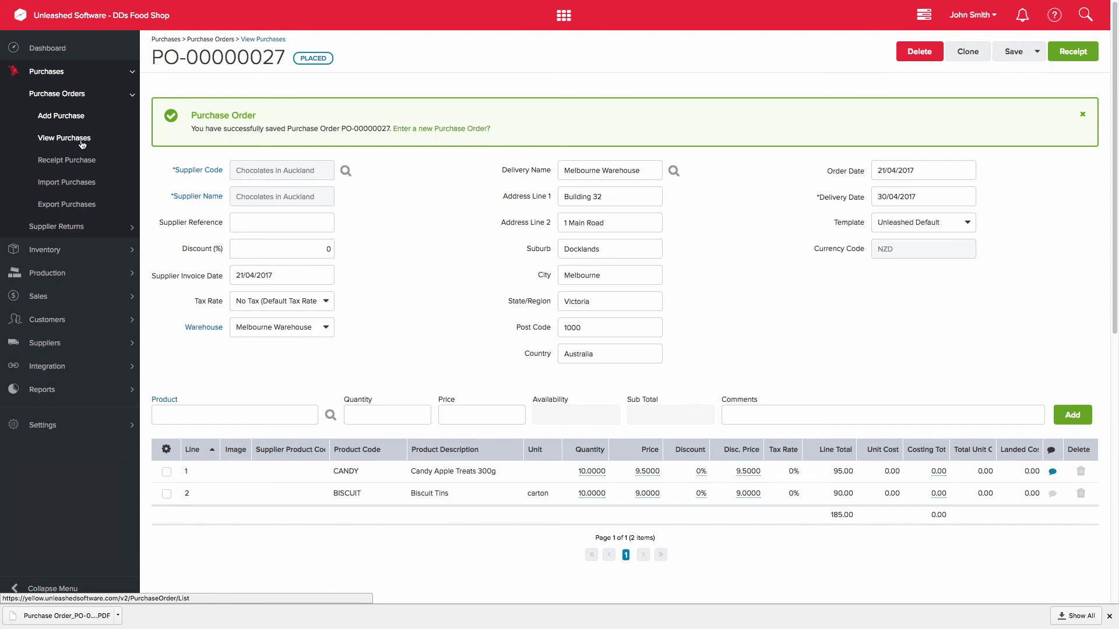
- Open the list of existing purchase orders and check its status filter options
{"action": "left_click", "coordinate": [82, 145]}
{"action": "left_click", "coordinate": [249, 107]}
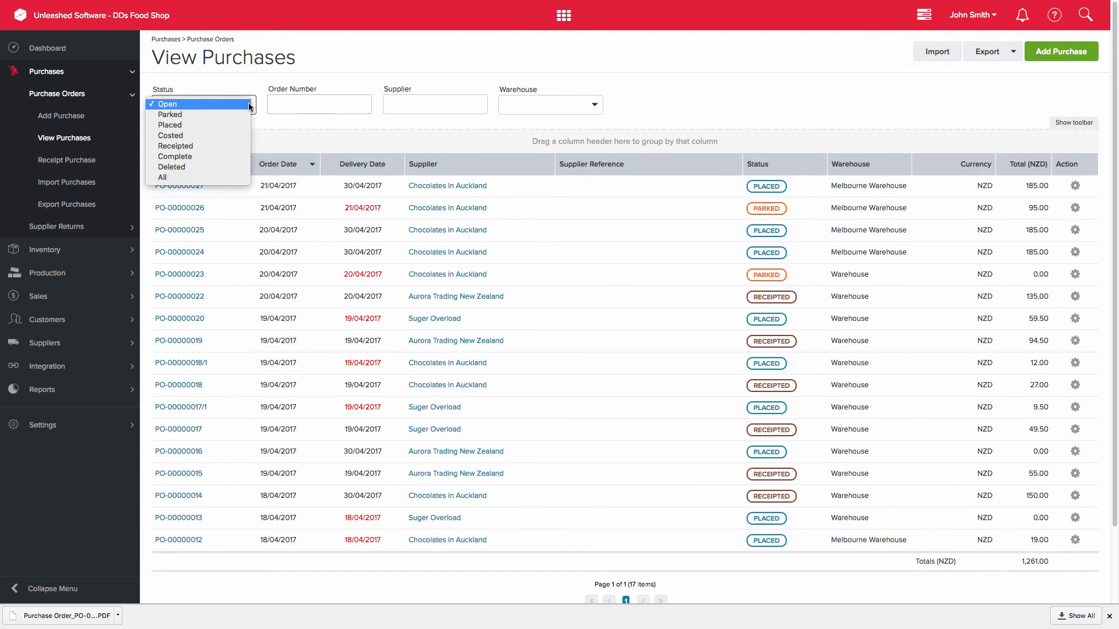
{"action": "left_click", "coordinate": [249, 107]}
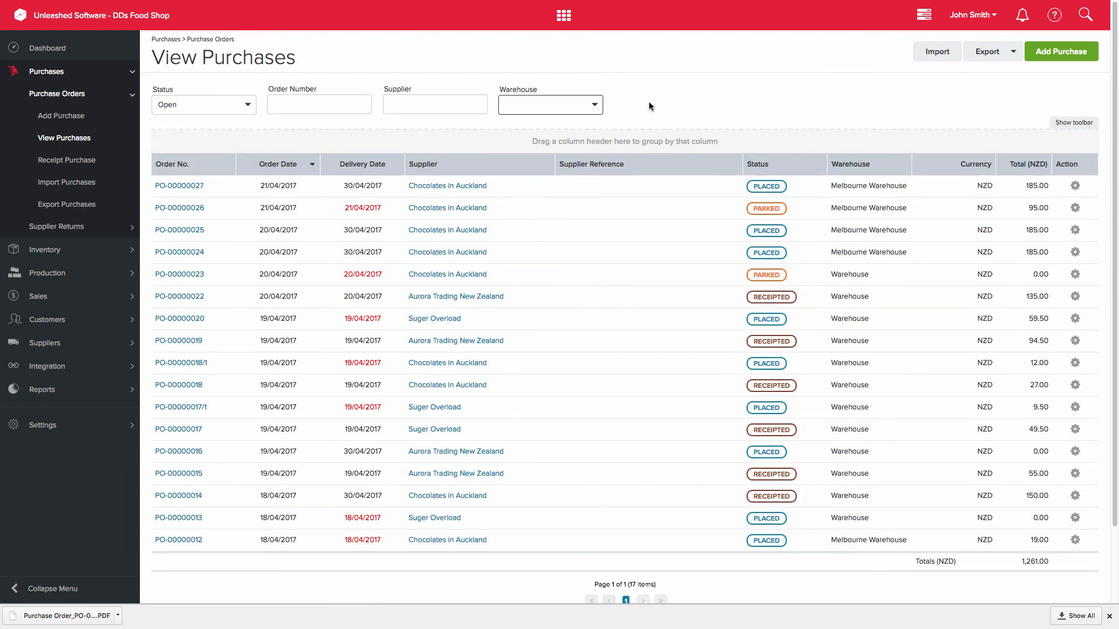
- Check the actions available for the newest purchase order and return to the dashboard
{"action": "left_click", "coordinate": [1075, 185]}
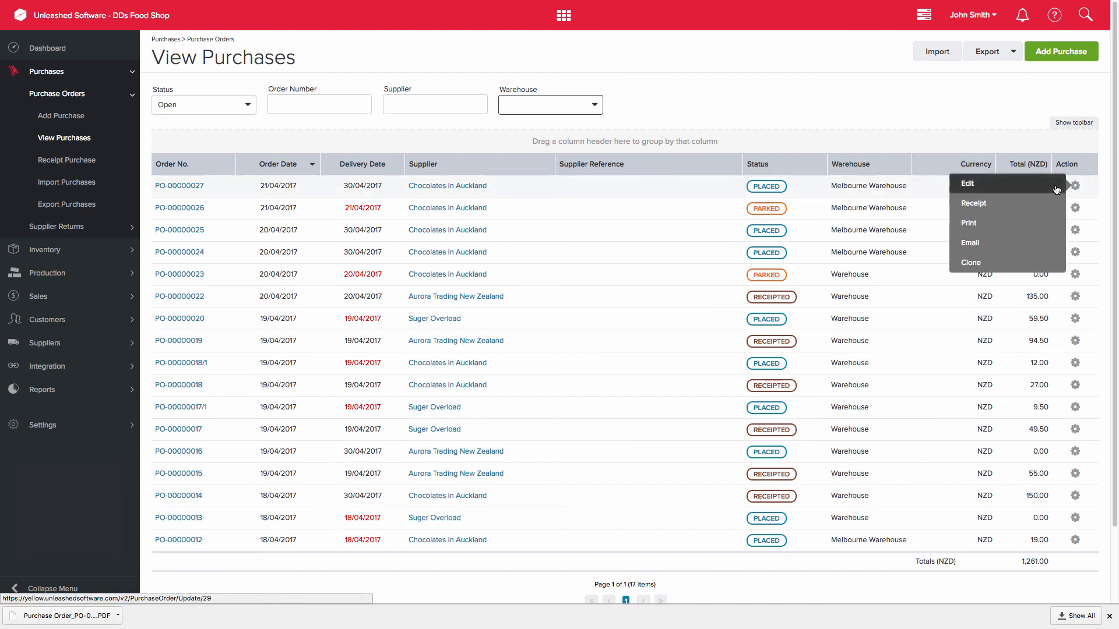
{"action": "left_click", "coordinate": [1013, 102]}
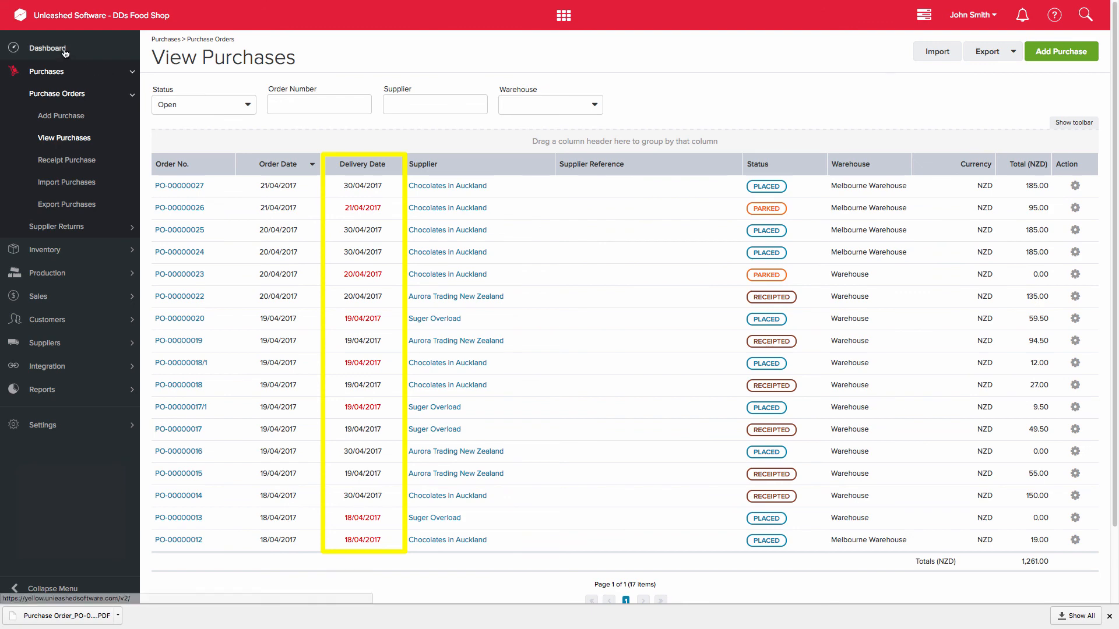
{"action": "left_click", "coordinate": [37, 49]}
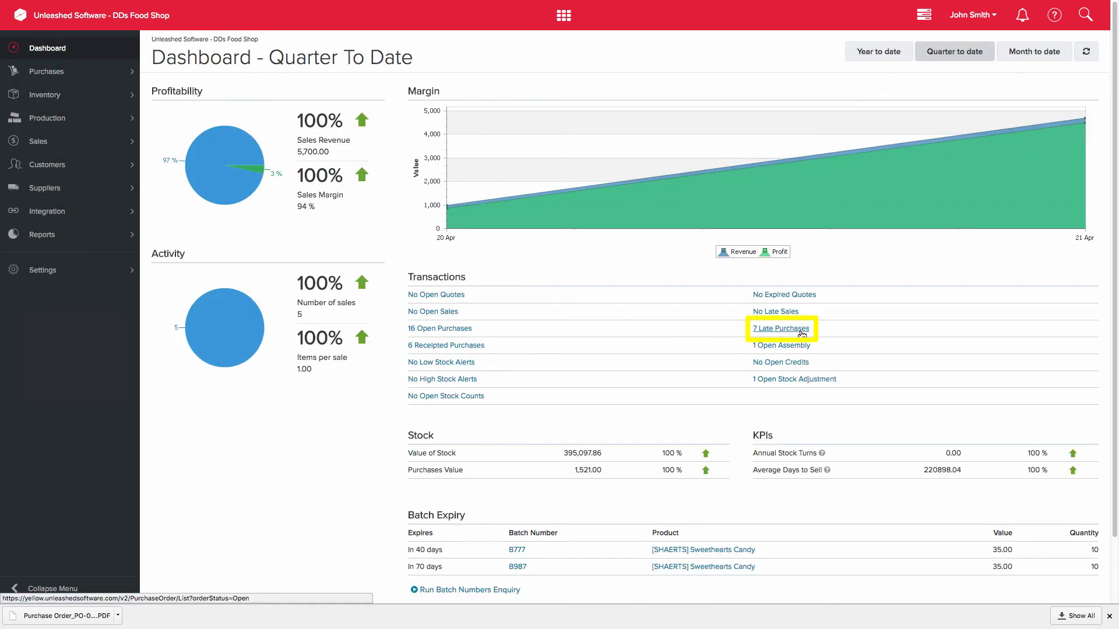